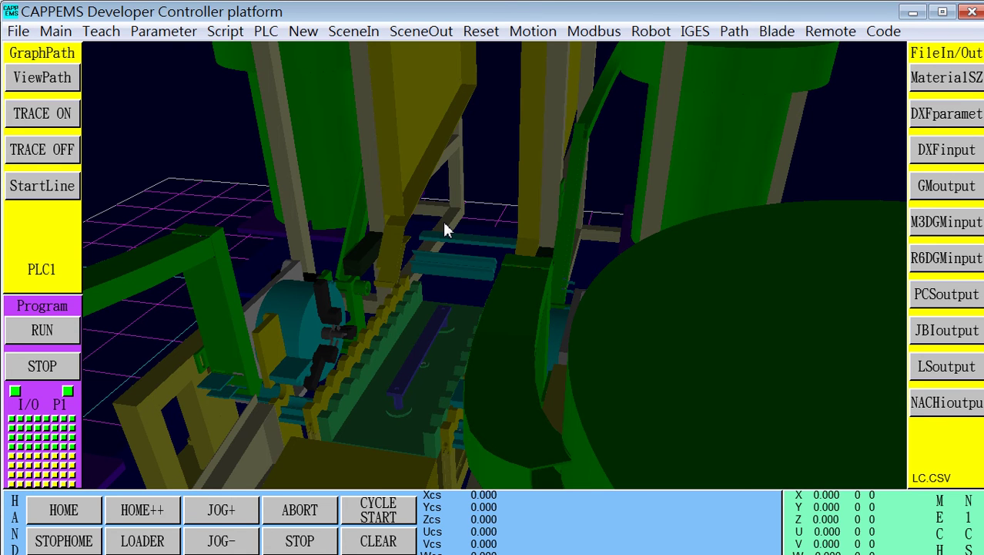
# Examine the hand-drawn cylinder and sensor layout in 好神拖卡通圖(Y改變).JPG and the mesh motion table in yf7RPG2PLCGPX.csv
pyautogui.press('super')
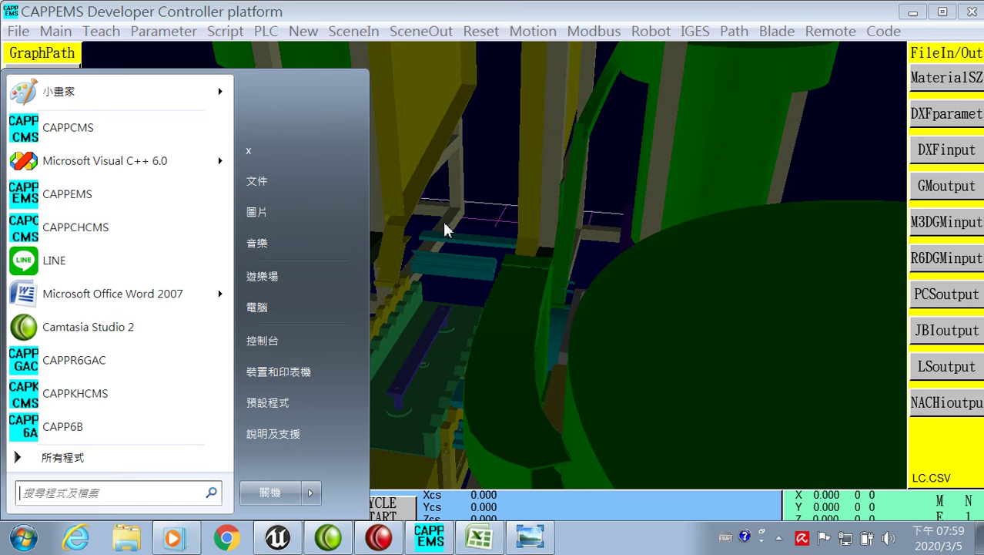
pyautogui.click(530, 530)
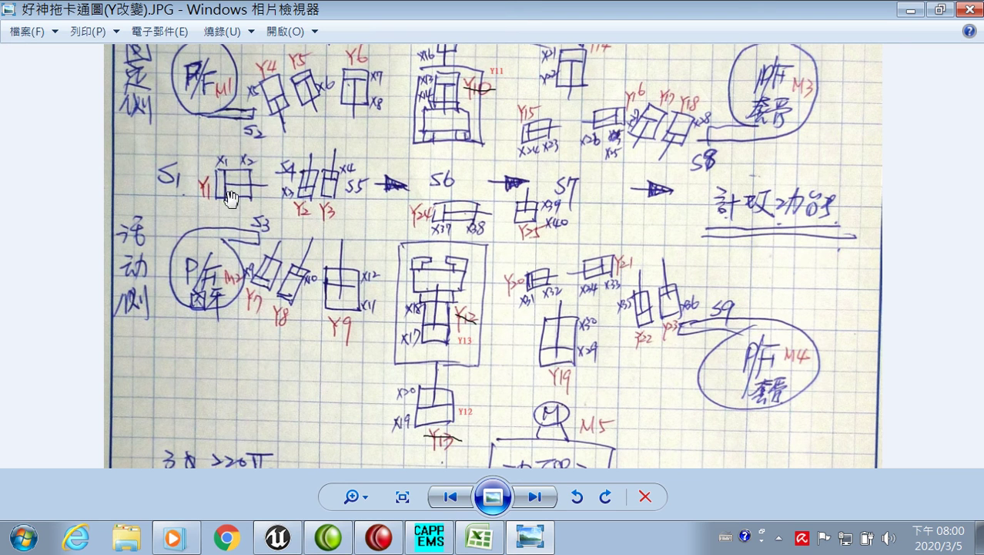
pyautogui.moveTo(306, 446); pyautogui.dragTo(346, 55)
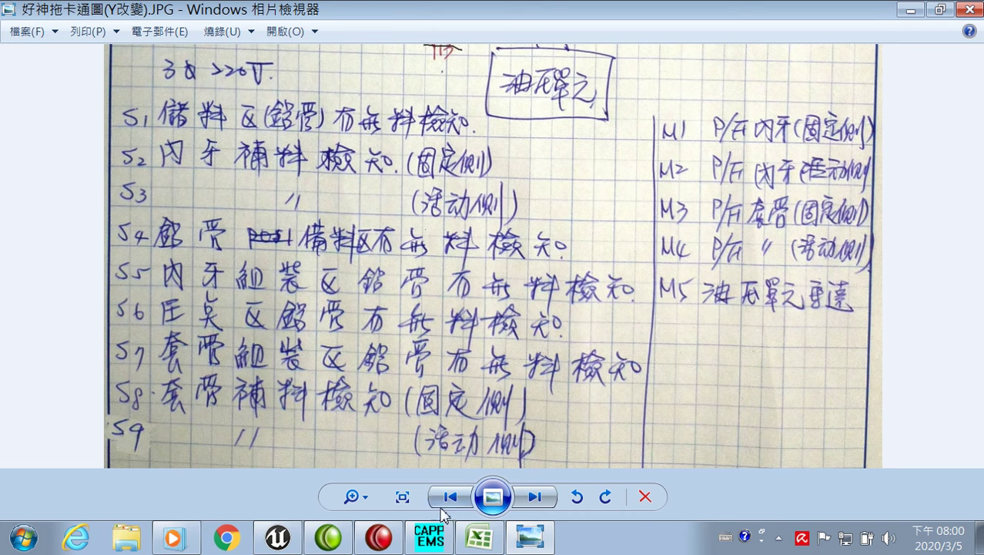
pyautogui.click(479, 540)
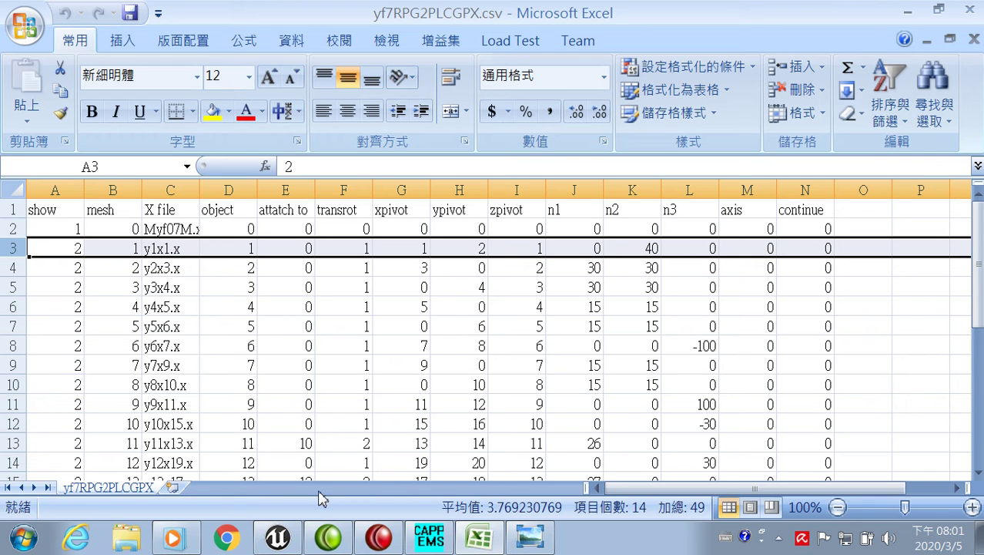
# Switch to the yf07 project in Unreal Editor and create a level sequence named lsyf07e in the Content folder
pyautogui.click(279, 539)
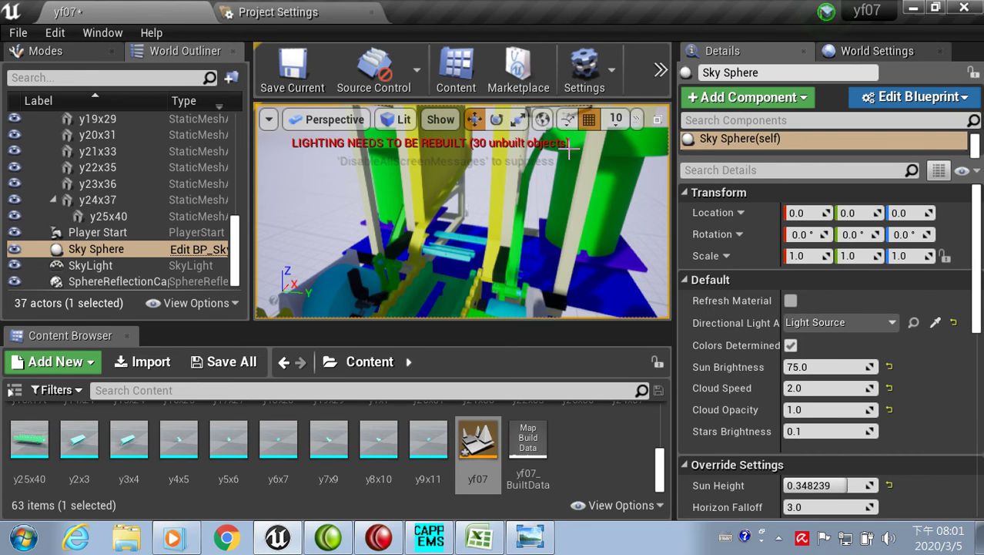
pyautogui.click(660, 71)
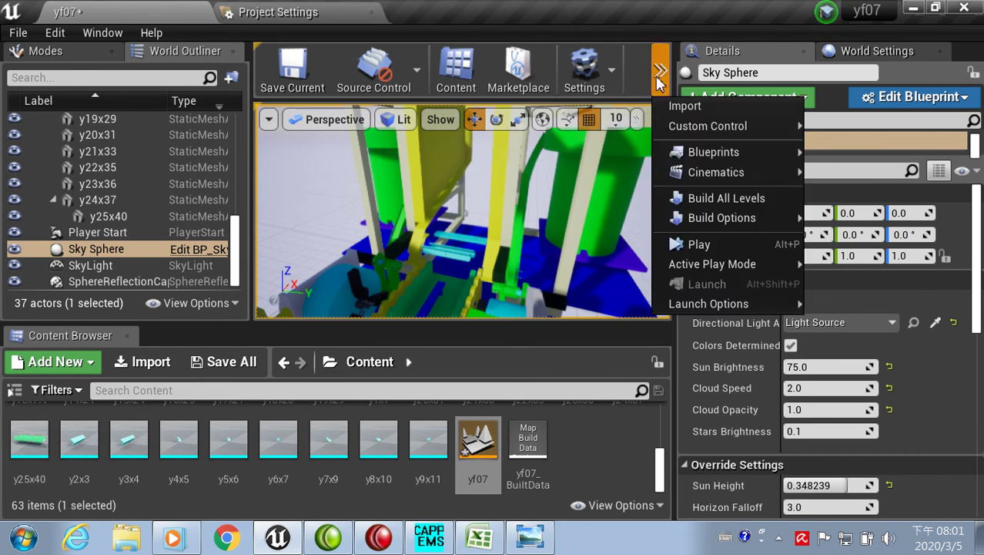
pyautogui.moveTo(684, 175)
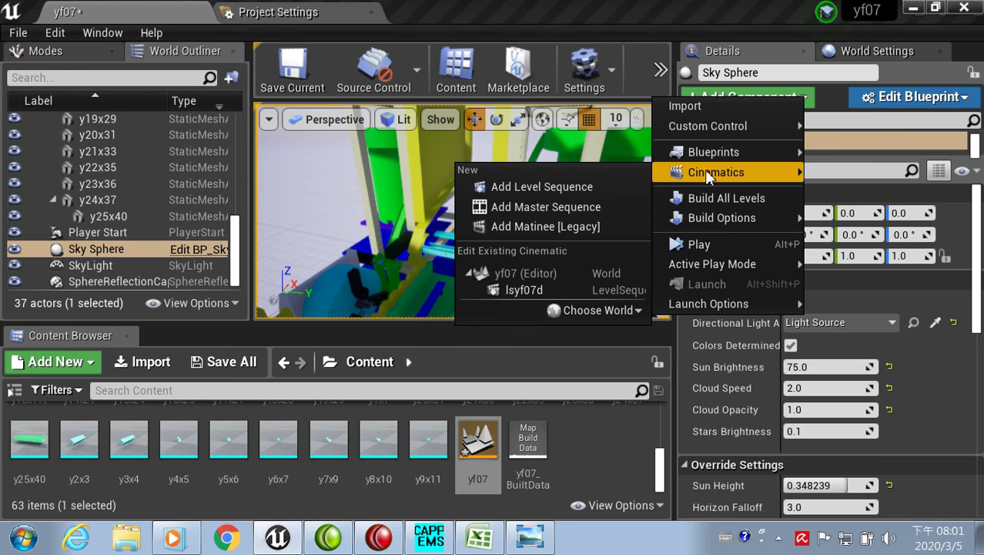
pyautogui.click(554, 187)
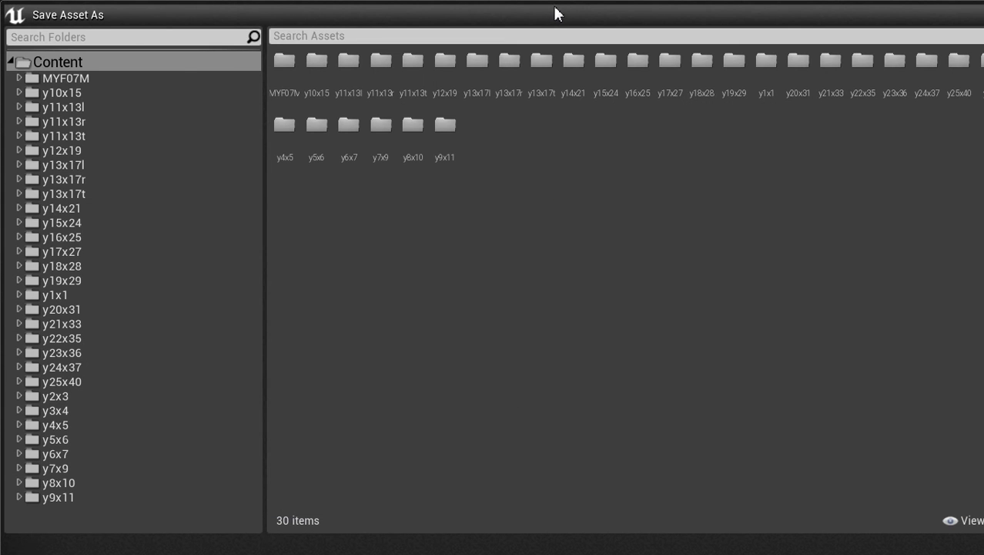
pyautogui.moveTo(556, 10)
pyautogui.mouseDown()
pyautogui.moveTo(539, 134)
pyautogui.moveTo(539, 38)
pyautogui.mouseUp()
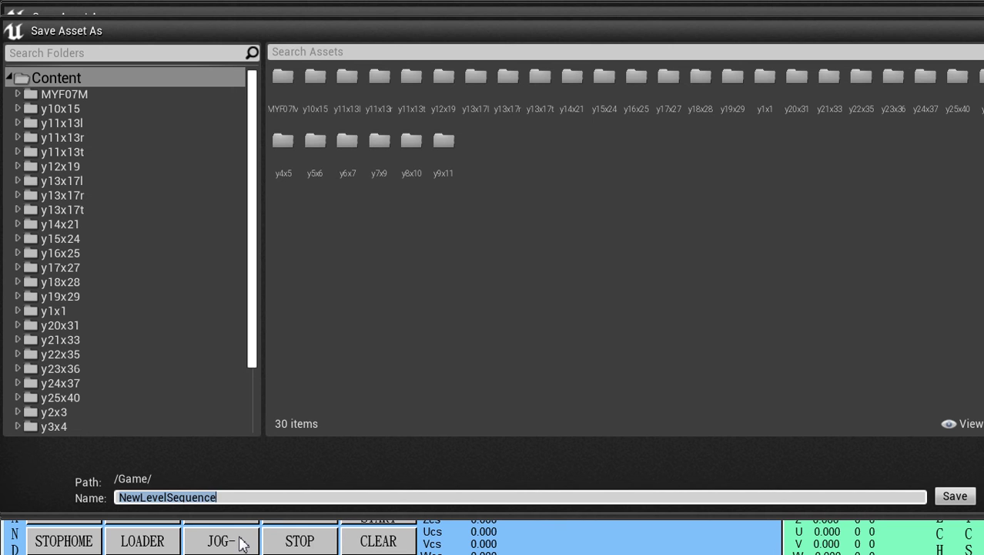
pyautogui.write('ls')
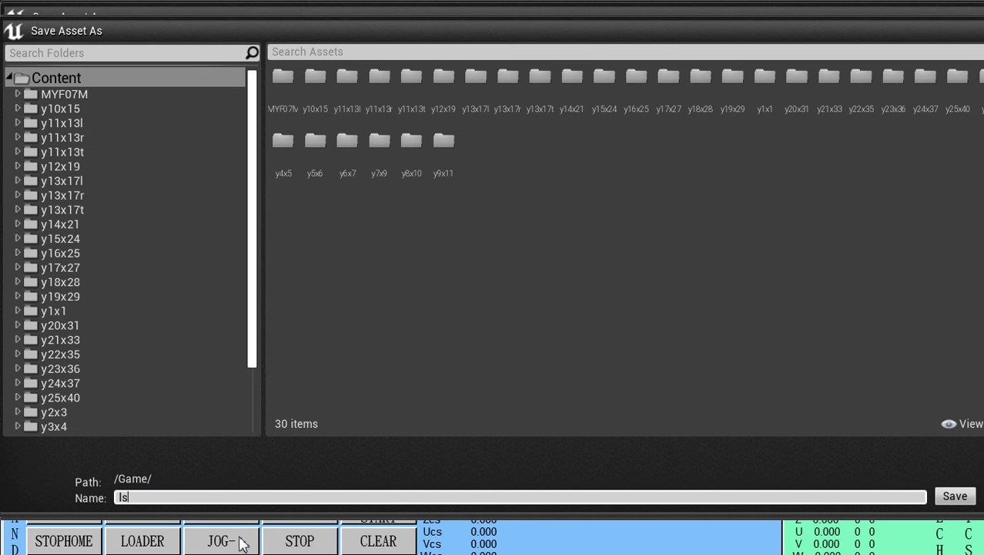
pyautogui.write('yf07')
pyautogui.write('e')
pyautogui.click(954, 496)
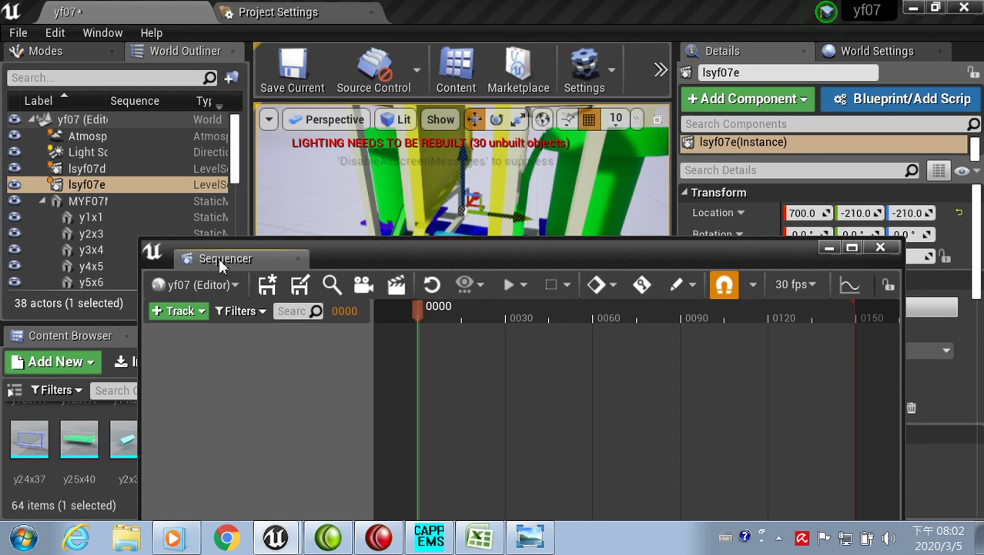
# Add the y1x1 actor under MYF07M to the lsyf07e sequence
pyautogui.moveTo(393, 263); pyautogui.dragTo(385, 210)
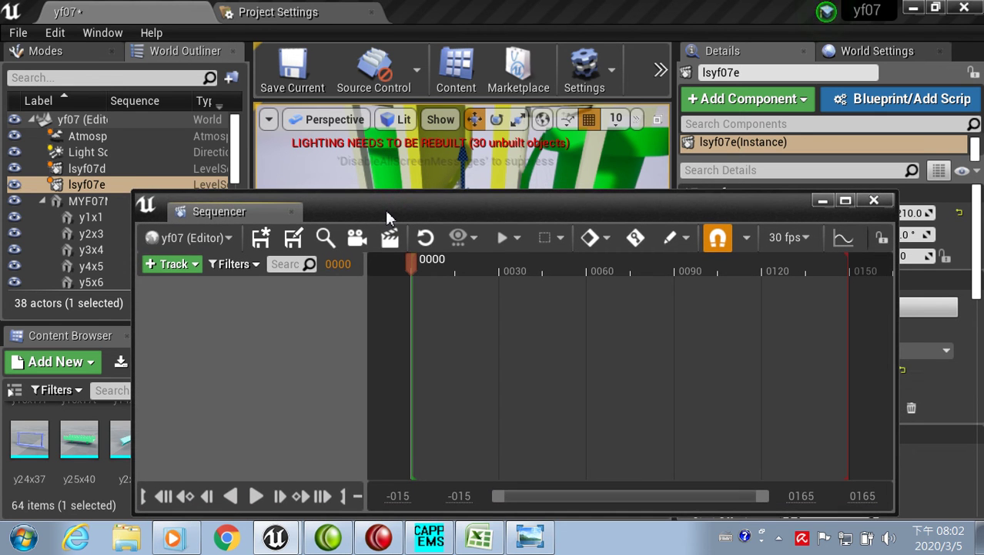
pyautogui.click(172, 264)
pyautogui.moveTo(266, 264)
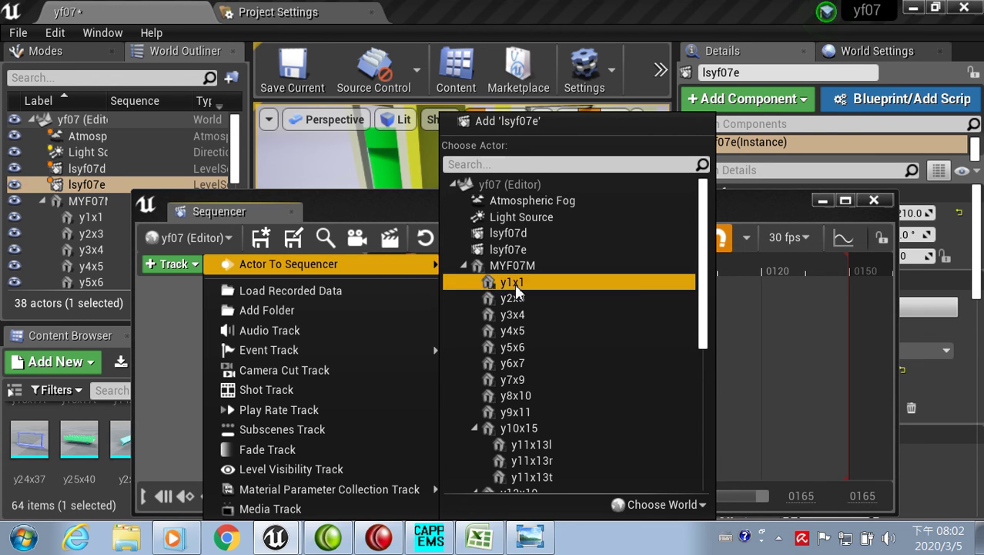
pyautogui.click(514, 283)
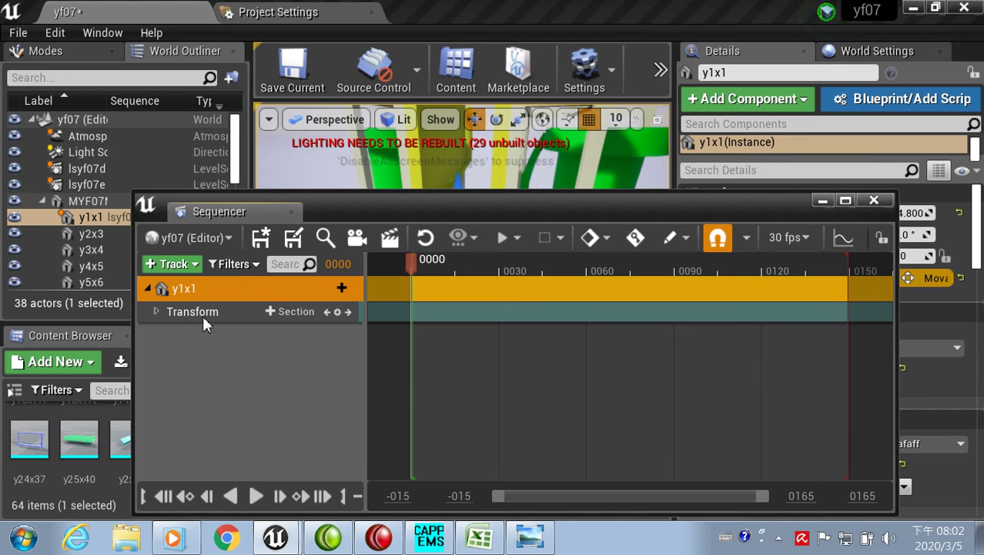
# Expand y1x1's Location channels and key its full transform at frame 0
pyautogui.click(157, 311)
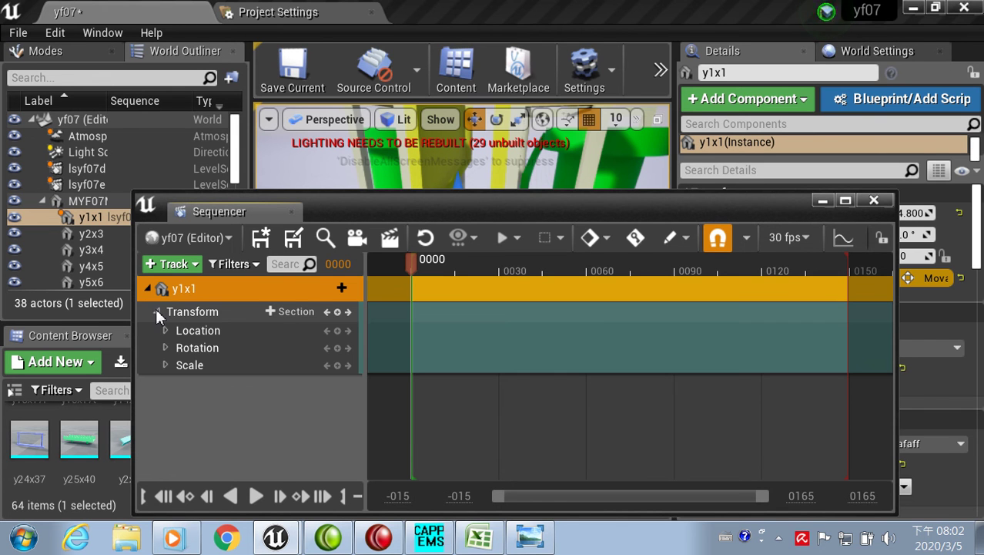
pyautogui.click(166, 328)
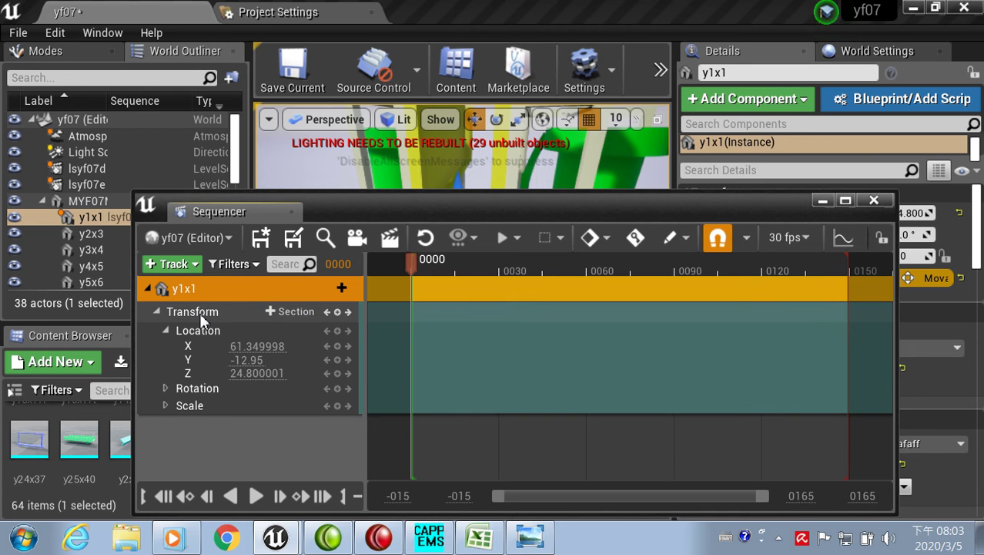
pyautogui.click(337, 312)
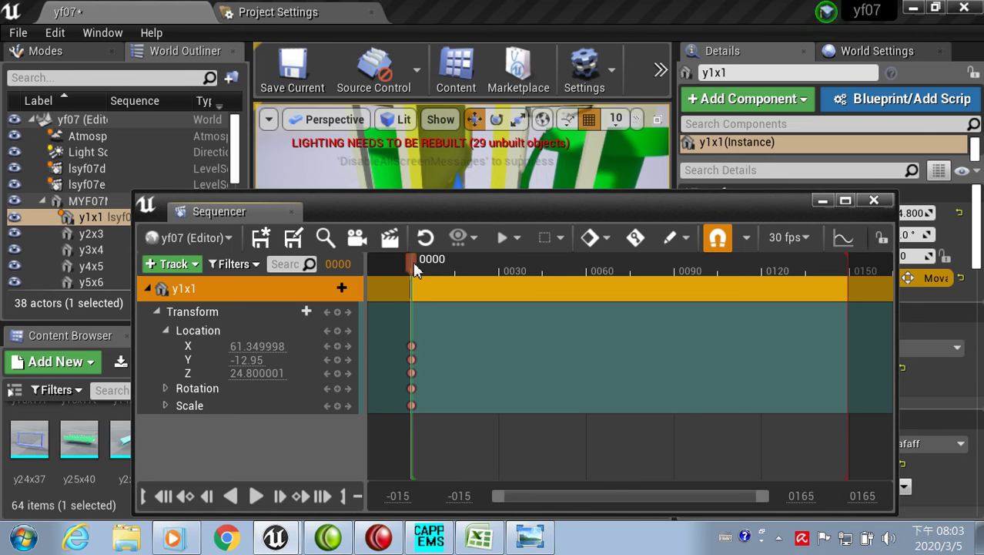
# At frame 15, set y1x1's Location Z to 28.8 and key the full transform
pyautogui.moveTo(413, 261); pyautogui.dragTo(458, 272)
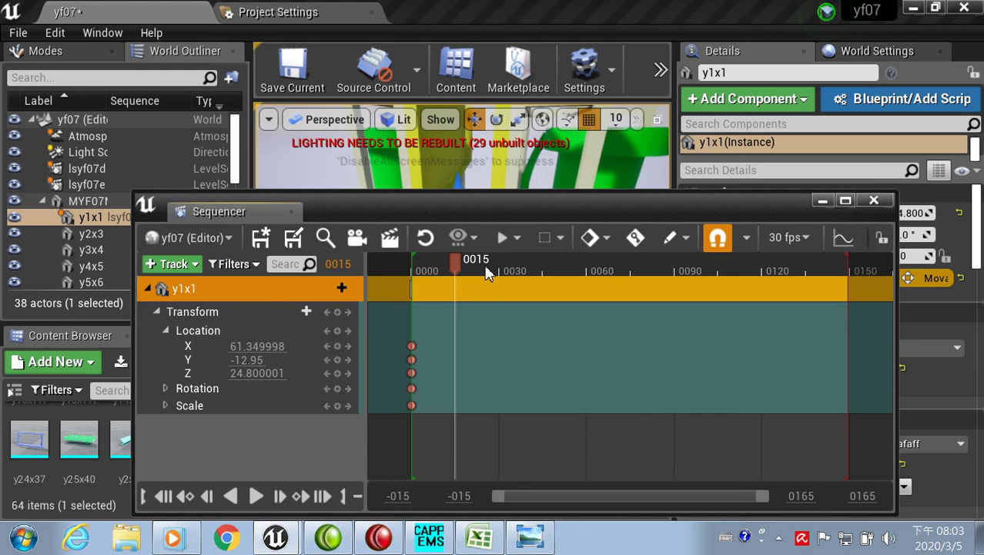
pyautogui.click(241, 374)
pyautogui.press('Return')
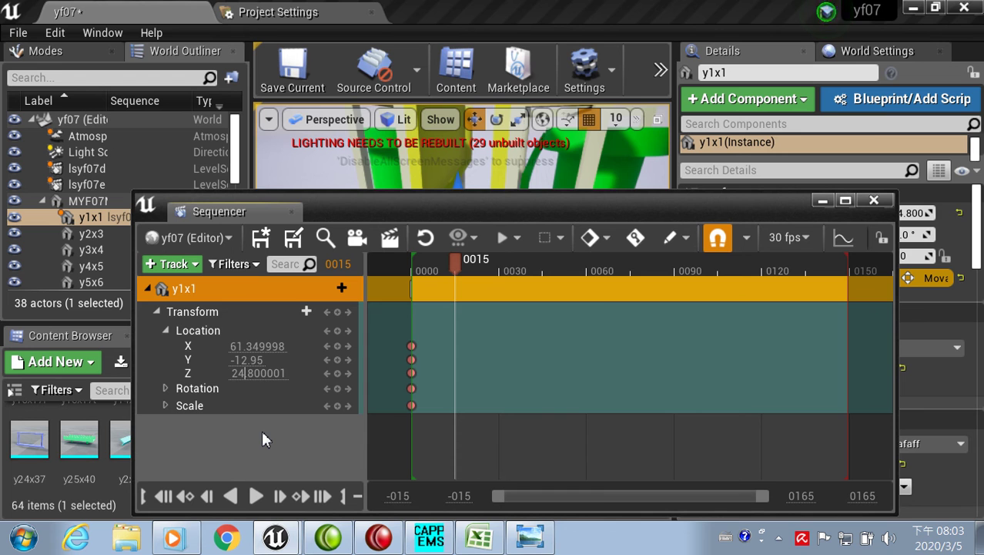
pyautogui.press('BackSpace')
pyautogui.write('8')
pyautogui.press('Return')
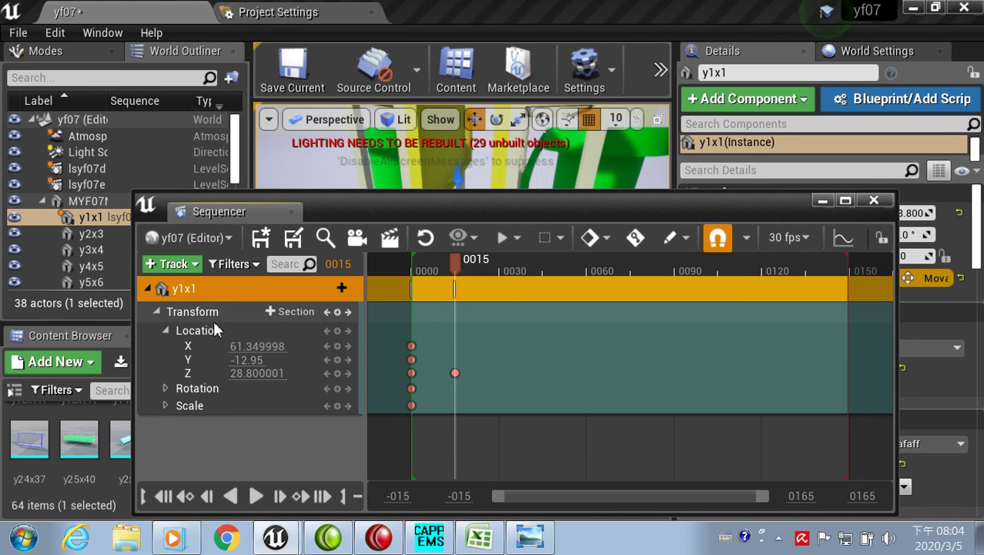
pyautogui.click(337, 312)
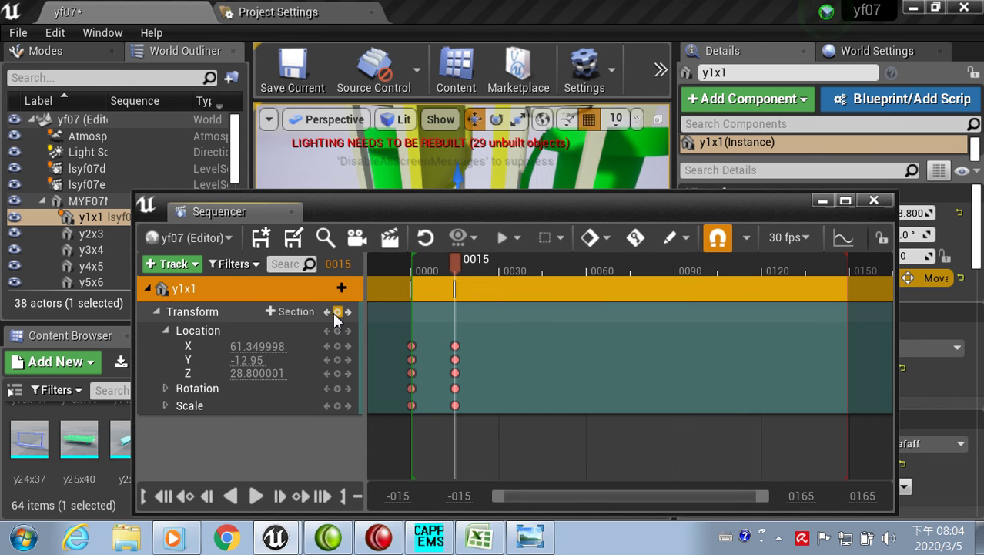
# Key y1x1's full transform at frame 30, holding the raised position
pyautogui.moveTo(422, 203); pyautogui.dragTo(432, 299)
pyautogui.moveTo(465, 360)
pyautogui.mouseDown()
pyautogui.moveTo(421, 370)
pyautogui.moveTo(466, 370)
pyautogui.moveTo(419, 365)
pyautogui.moveTo(467, 365)
pyautogui.mouseUp()
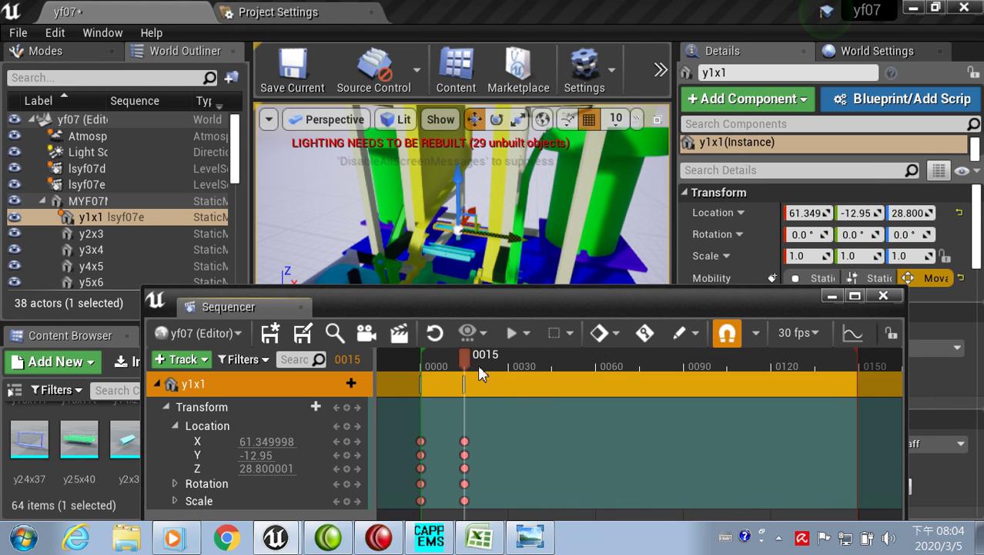
pyautogui.moveTo(475, 362); pyautogui.dragTo(512, 362)
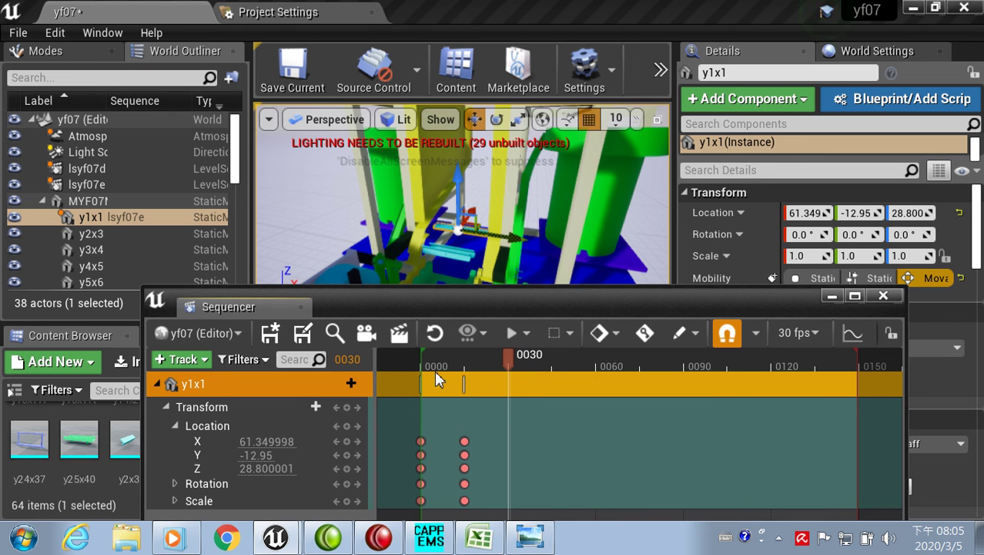
pyautogui.click(347, 409)
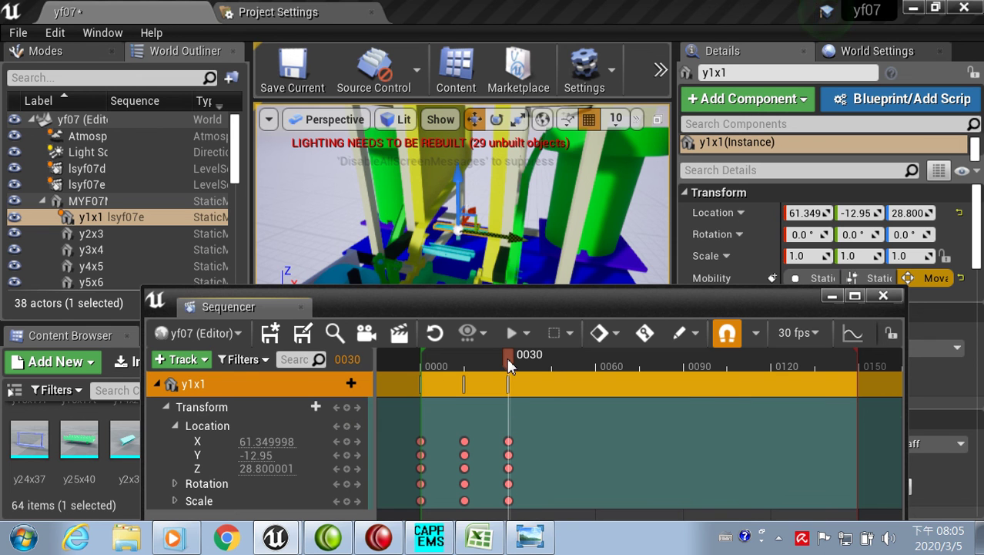
# Key y1x1's full transform at frame 45 with Location Z set to 24.8, and end the playback range there
pyautogui.moveTo(518, 365); pyautogui.dragTo(555, 359)
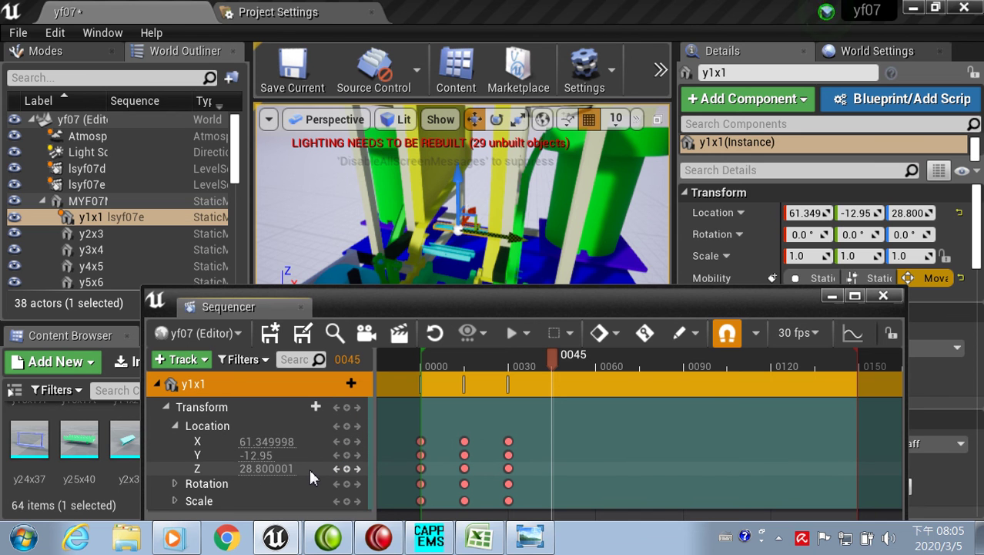
pyautogui.click(252, 472)
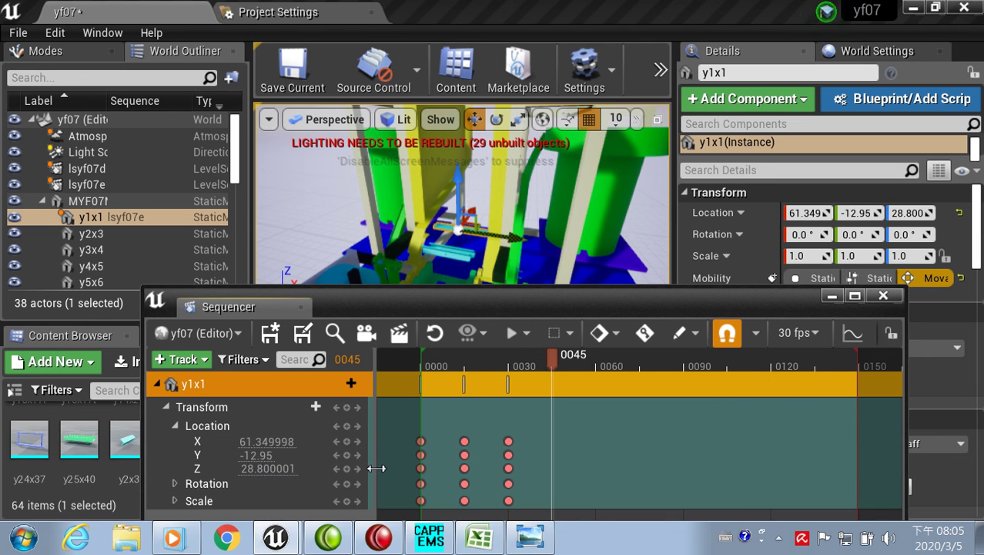
pyautogui.press('BackSpace')
pyautogui.write('4')
pyautogui.press('Return')
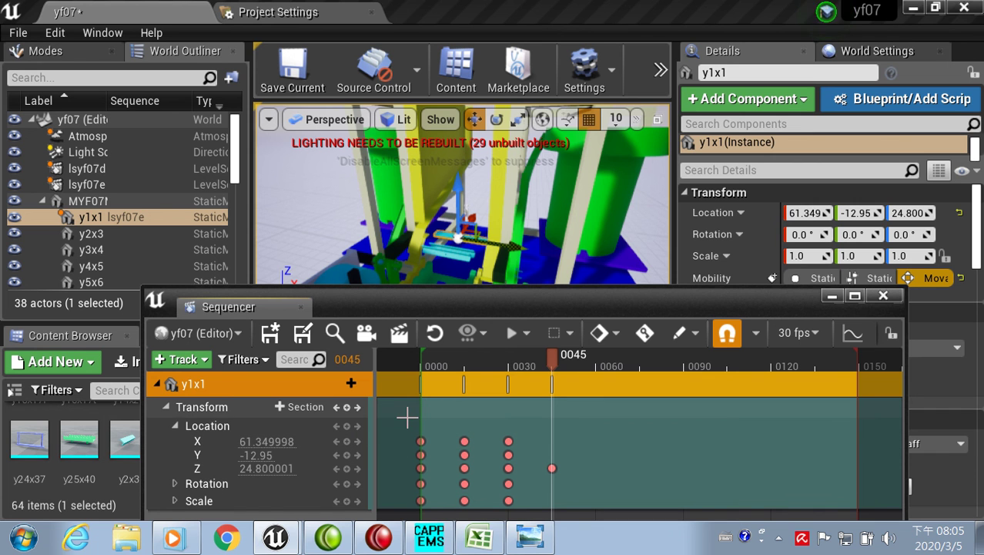
pyautogui.click(348, 408)
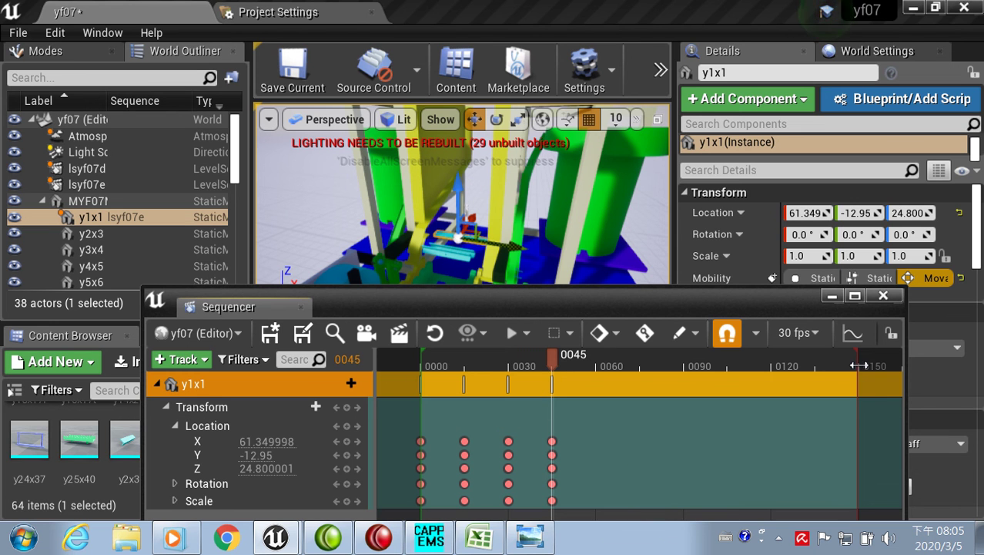
pyautogui.moveTo(858, 365); pyautogui.dragTo(563, 365)
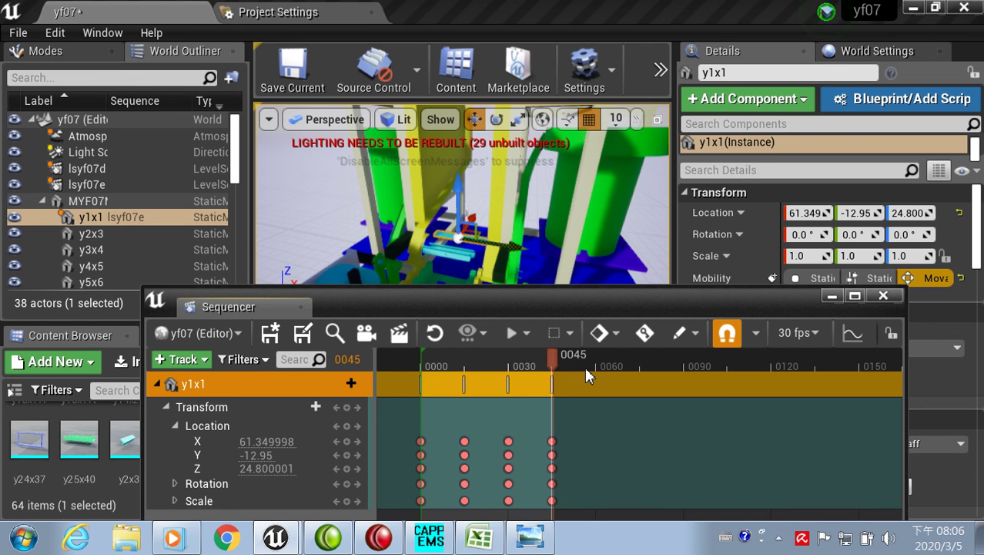
# Play the sequence from frame 0 in the full-screen viewport to check y1x1's motion, and restore the normal editor layout
pyautogui.moveTo(531, 299); pyautogui.dragTo(955, 215)
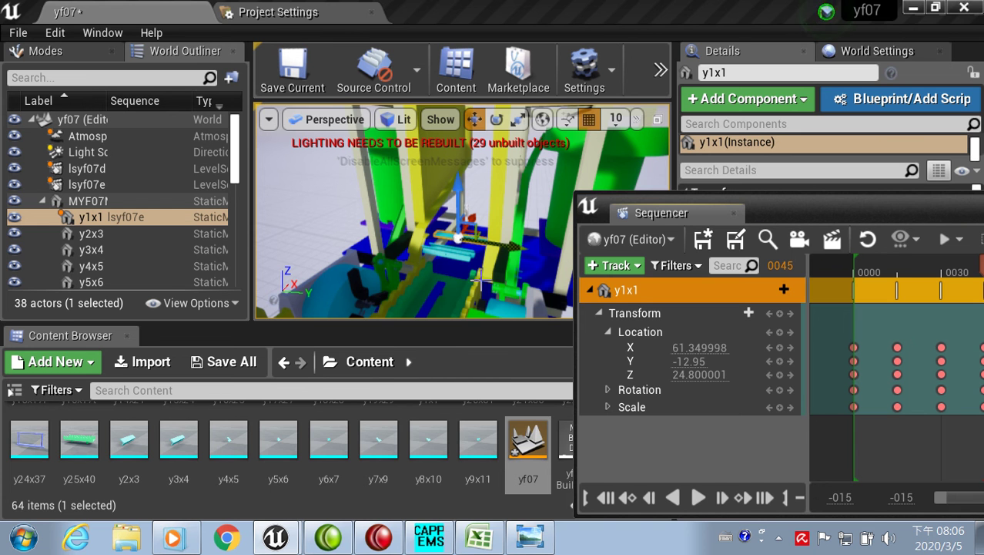
pyautogui.click(307, 225)
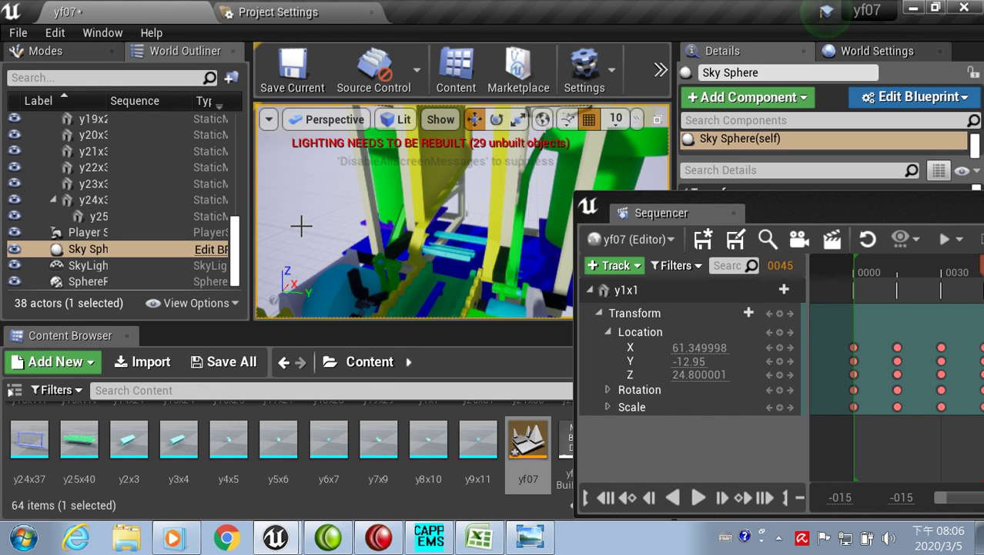
pyautogui.press('F11')
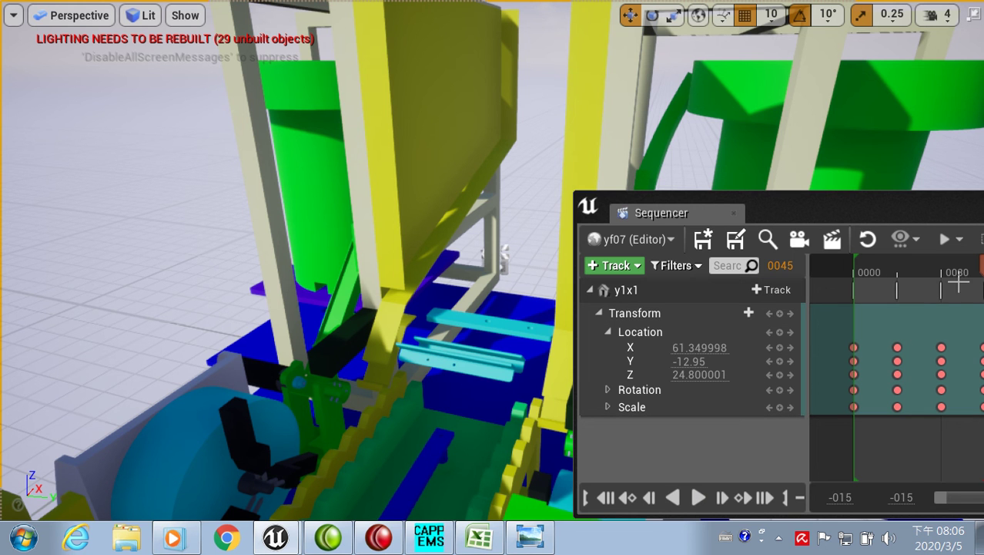
pyautogui.moveTo(982, 265); pyautogui.dragTo(855, 267)
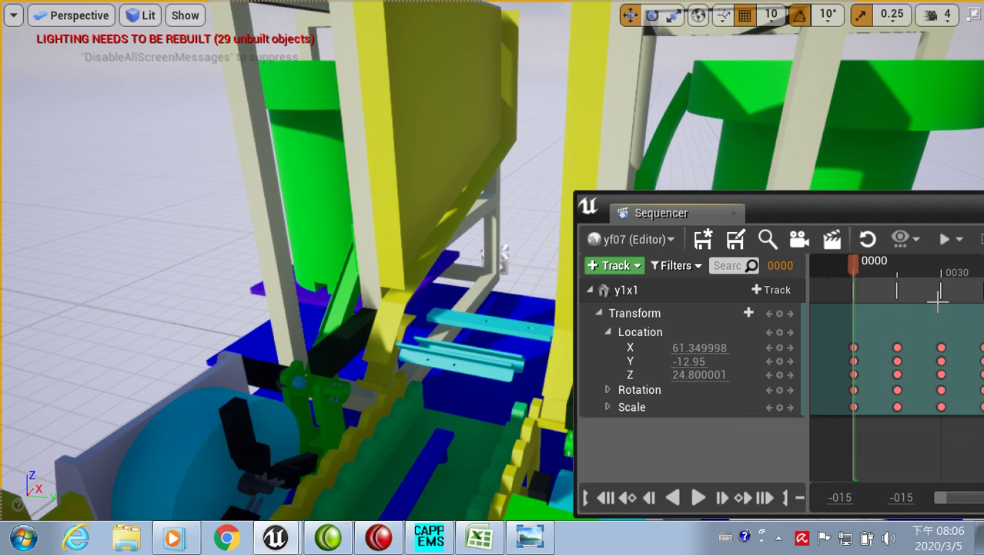
pyautogui.click(697, 498)
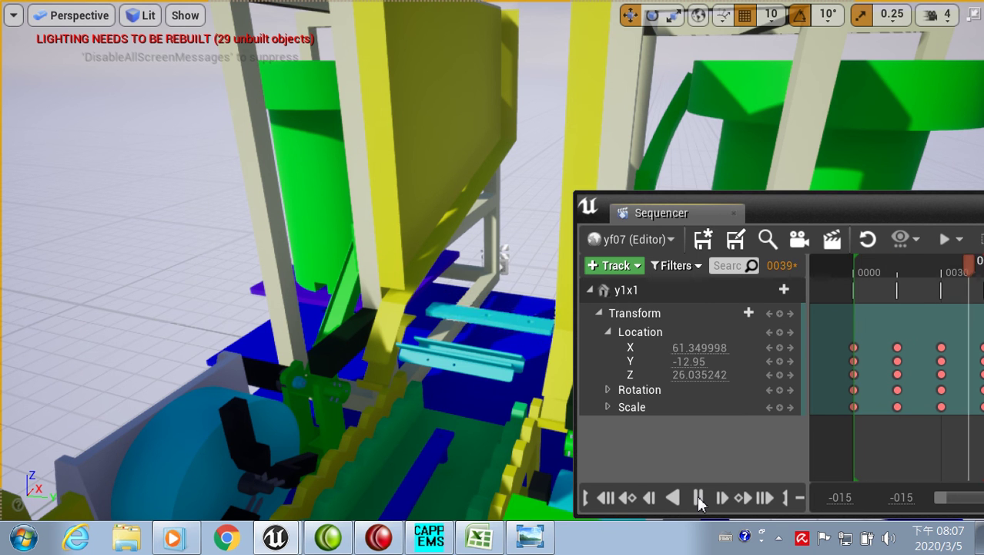
pyautogui.click(698, 498)
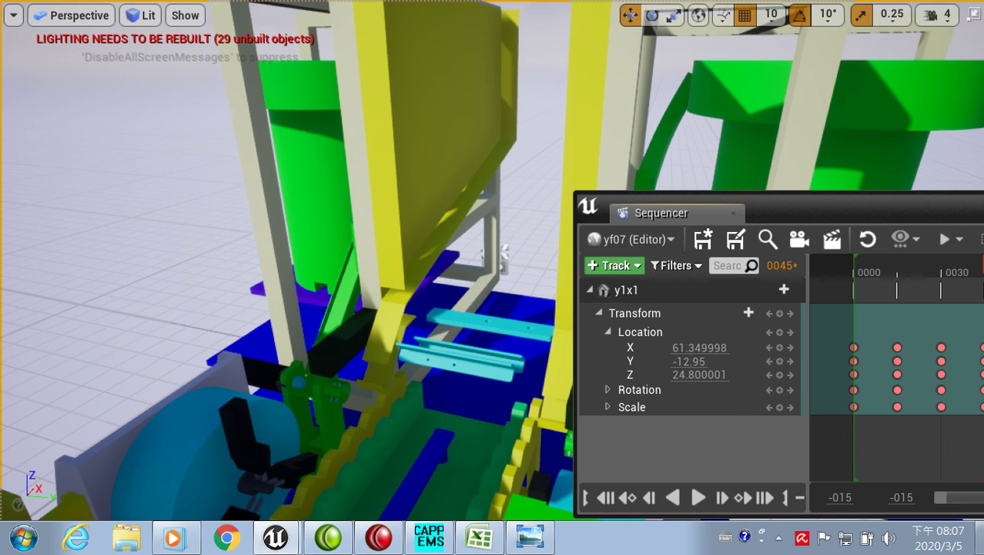
pyautogui.click(930, 133)
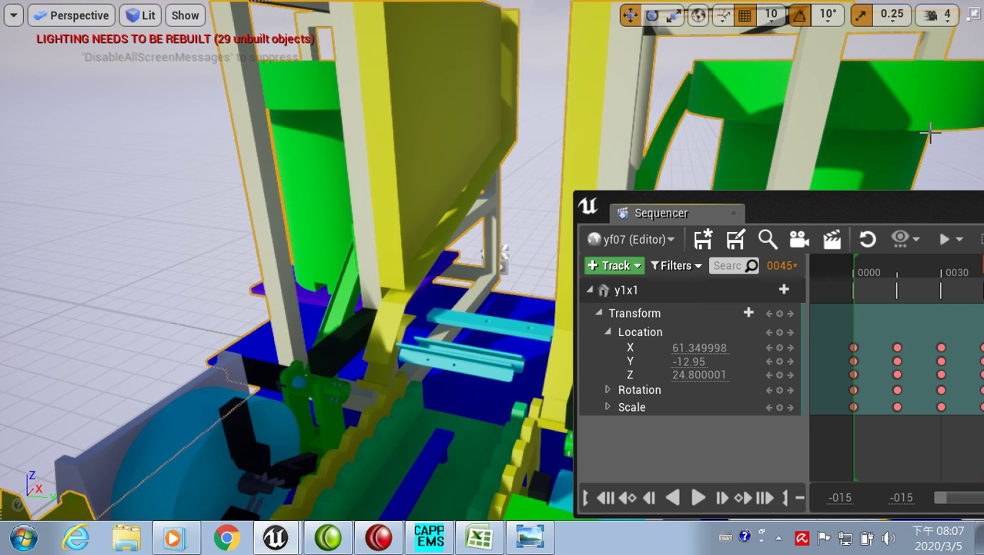
pyautogui.press('F11')
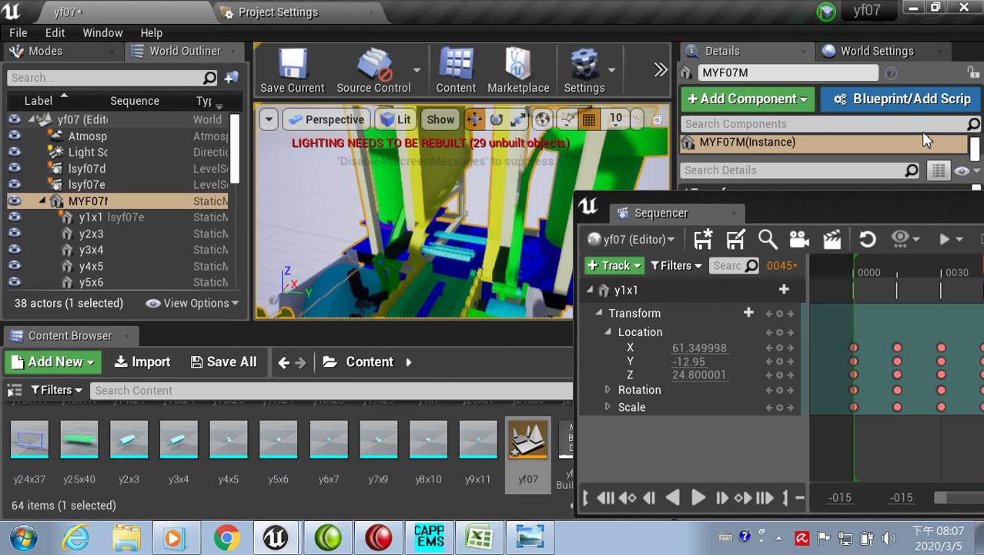
# Close the Unreal project without saving its content and switch to the CAPPEMS controller
pyautogui.click(963, 7)
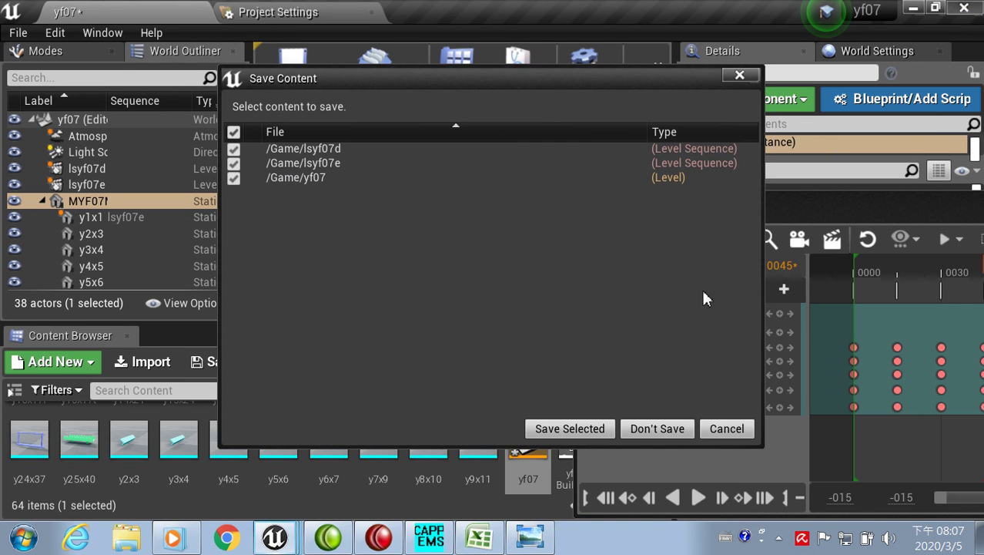
pyautogui.click(659, 428)
pyautogui.click(451, 542)
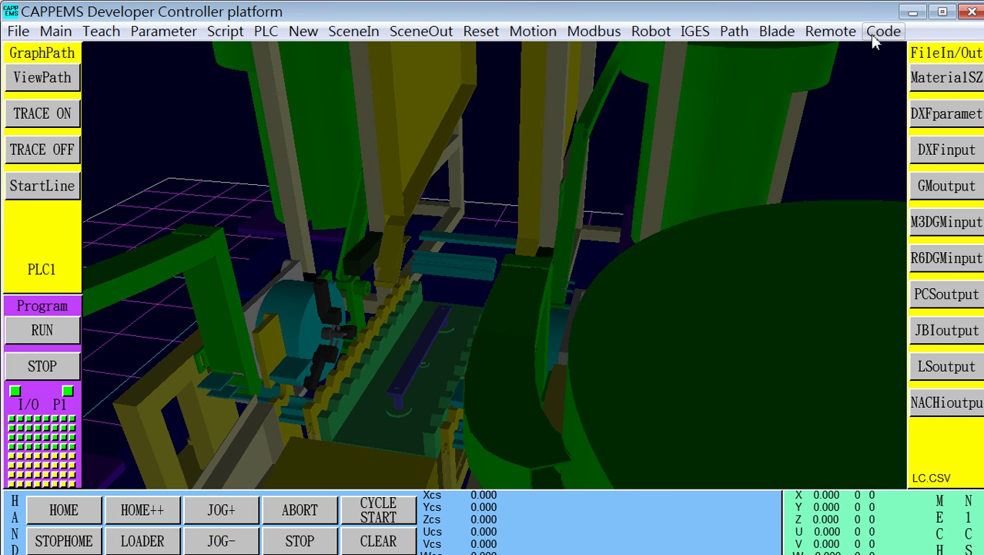